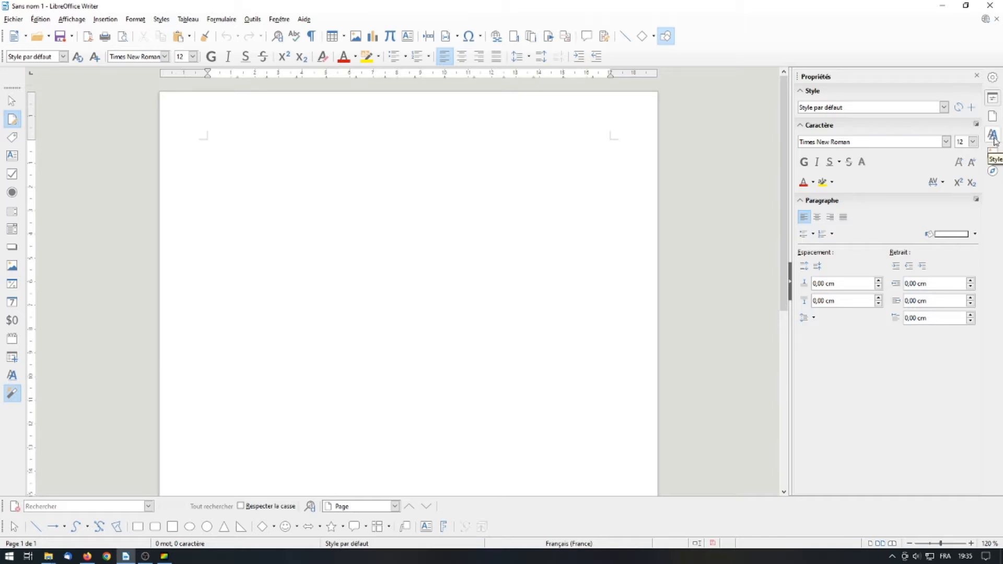
Open the Titre 1 paragraph style for modification and show its general settings with the name and inheritance.
click(994, 138)
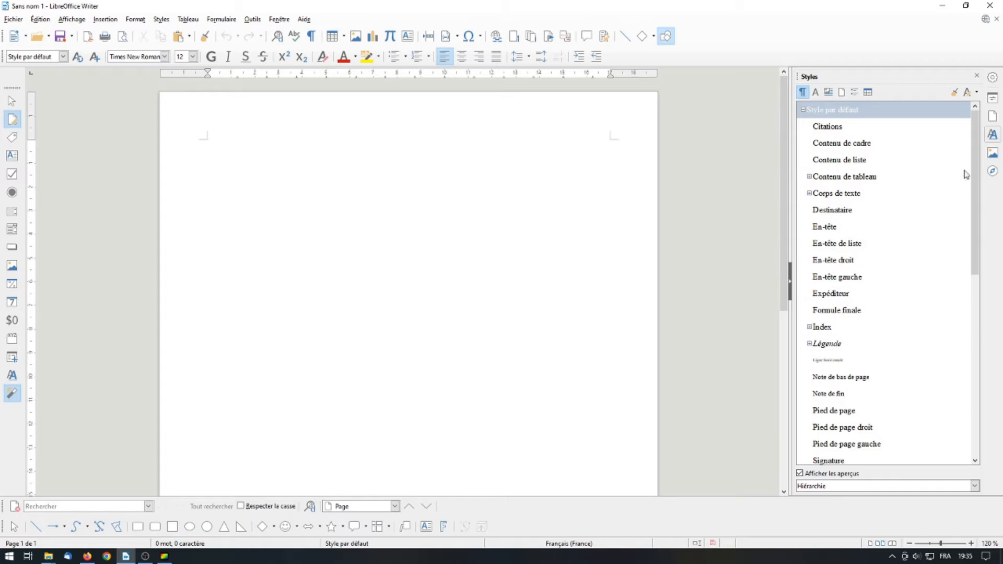
scroll(966, 209, down, 3)
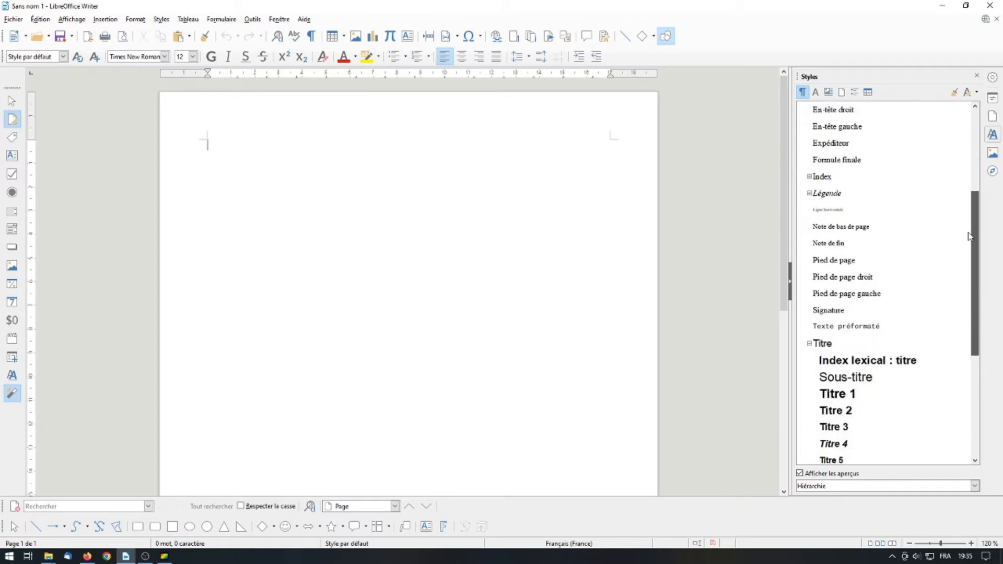
mouse_move(969, 236)
mouse_down()
mouse_move(970, 345)
mouse_move(986, 150)
mouse_move(956, 232)
mouse_up()
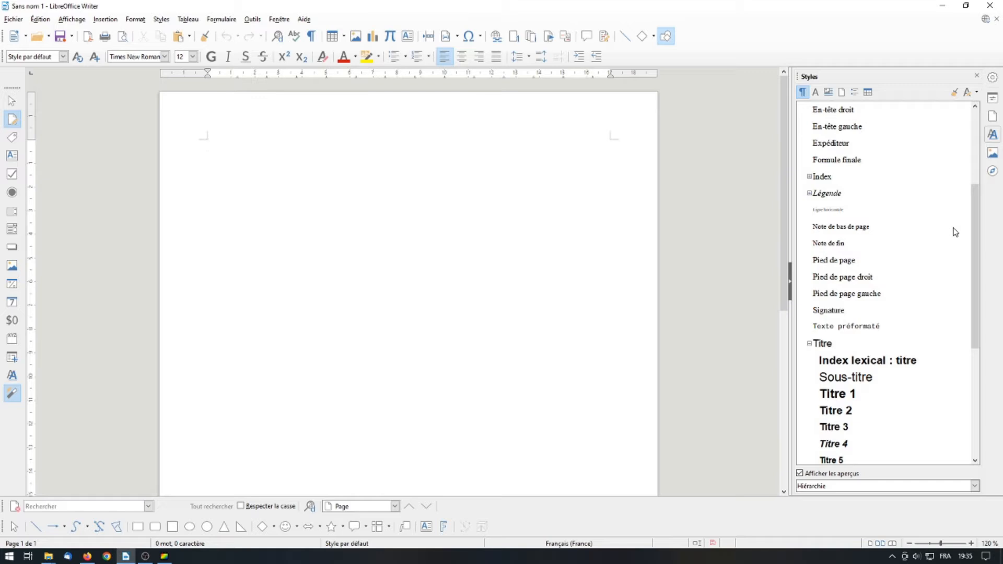
right_click(841, 398)
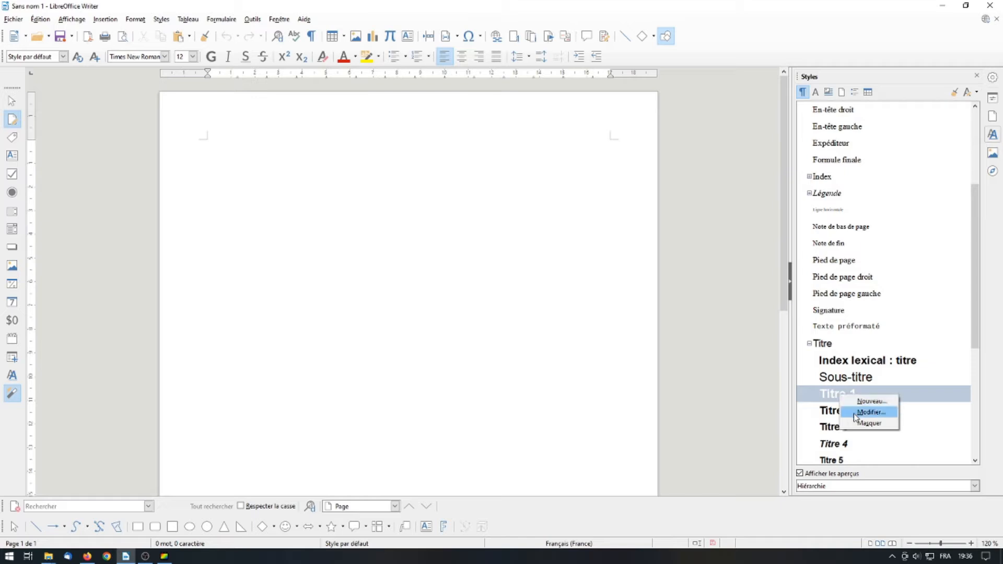
click(870, 412)
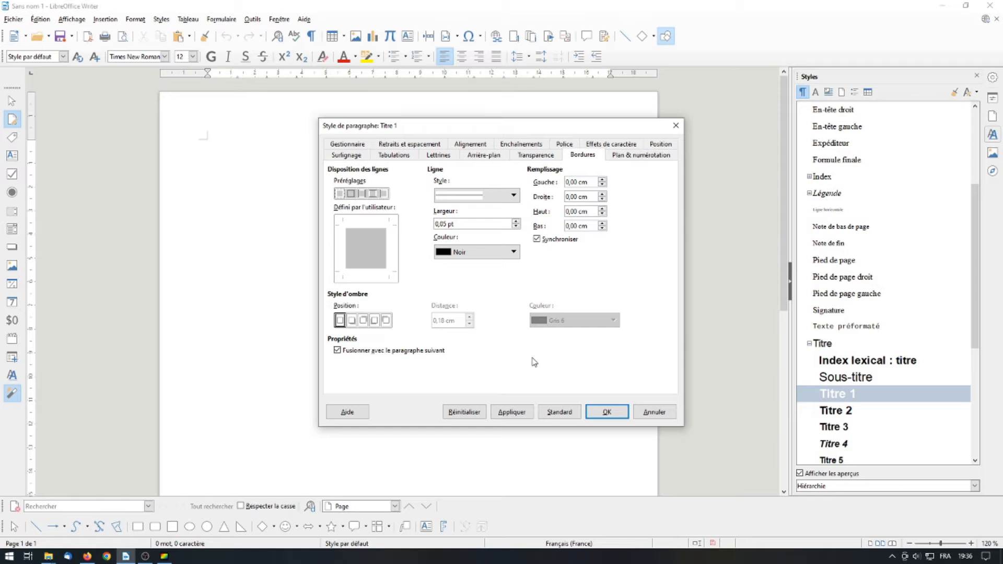
click(350, 145)
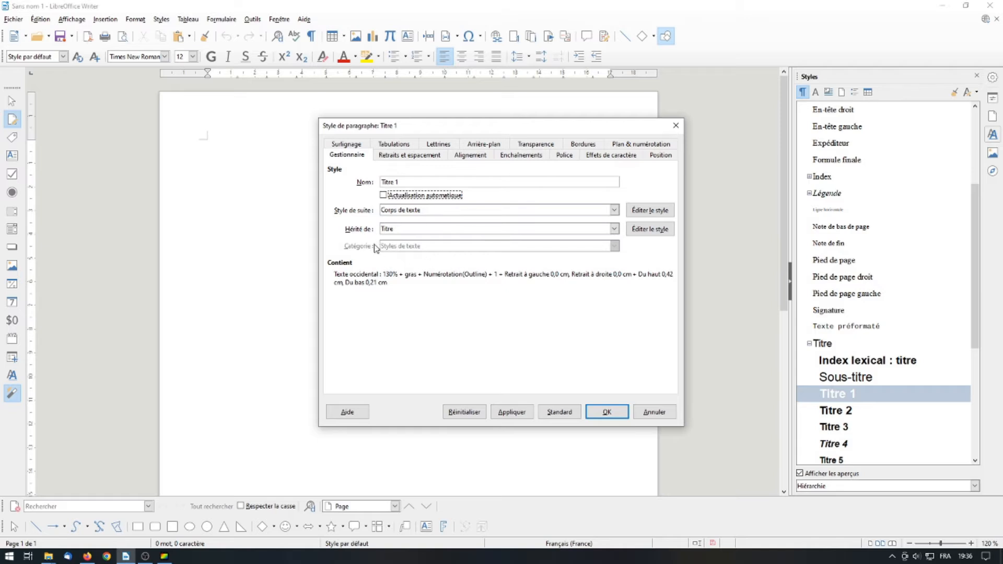
click(408, 181)
Set the Titre 1 spacing above and below the paragraph to 0,20 cm and review the alignment and text flow options.
click(403, 156)
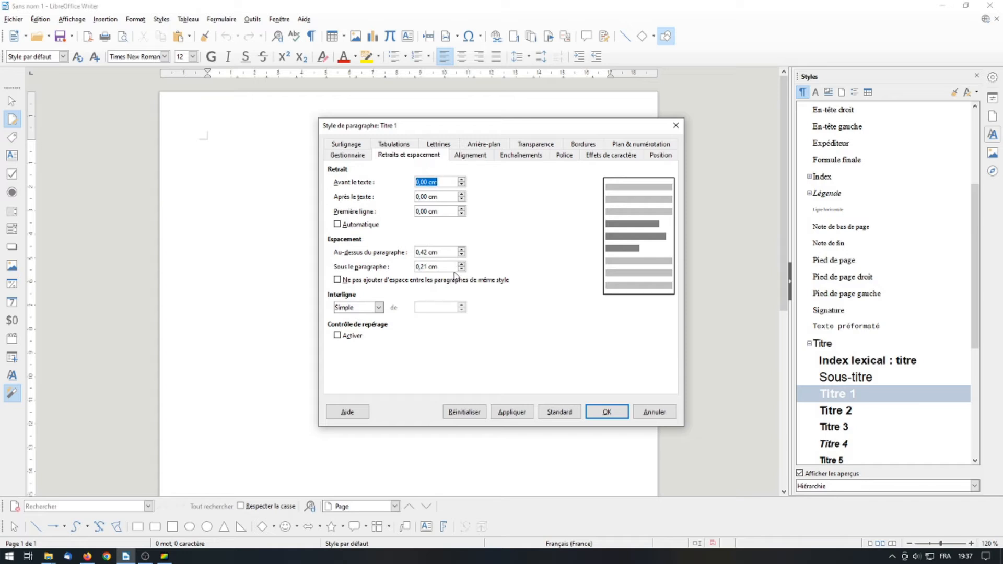
click(461, 254)
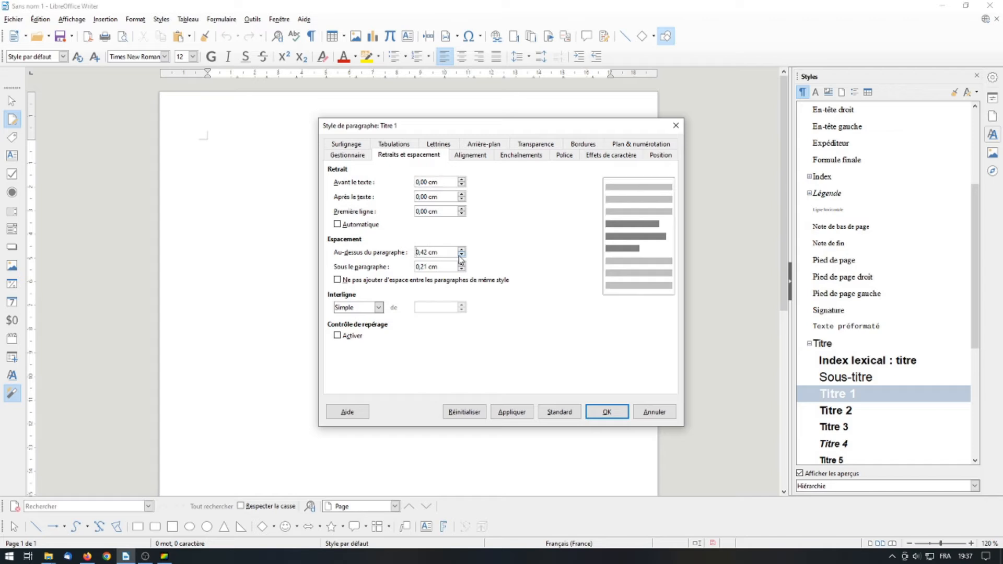
click(461, 255)
click(461, 249)
click(462, 269)
click(471, 159)
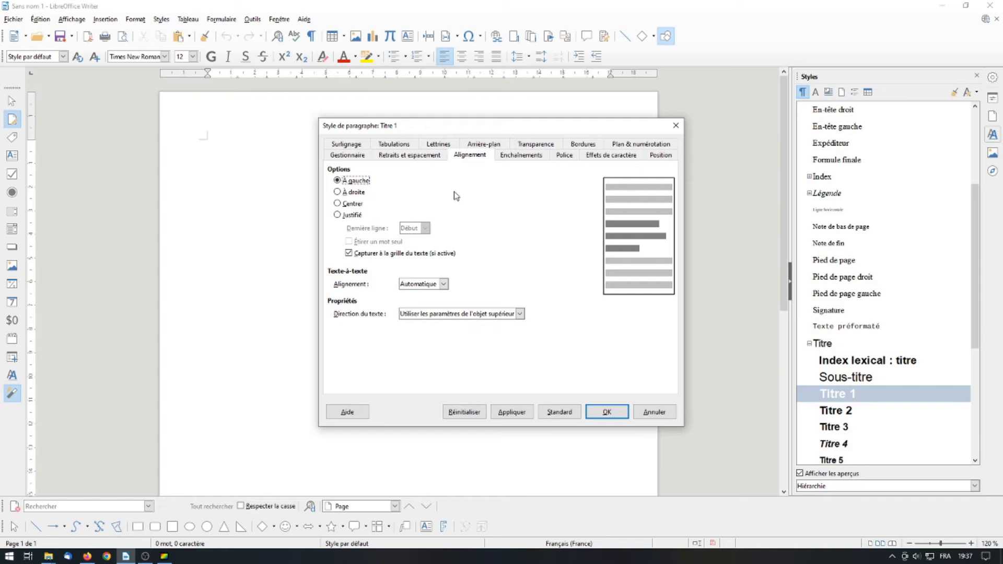
click(403, 155)
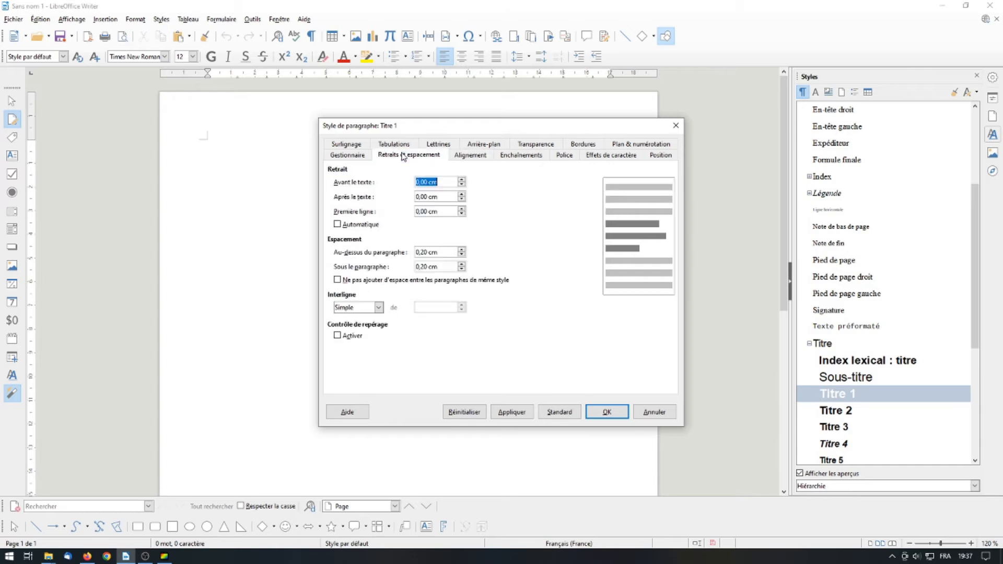
click(465, 158)
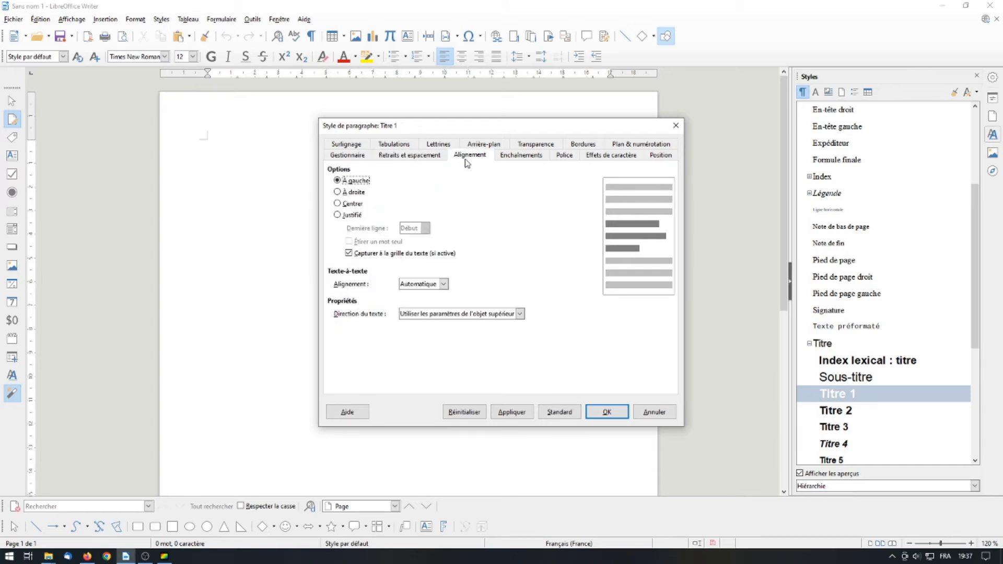
click(520, 156)
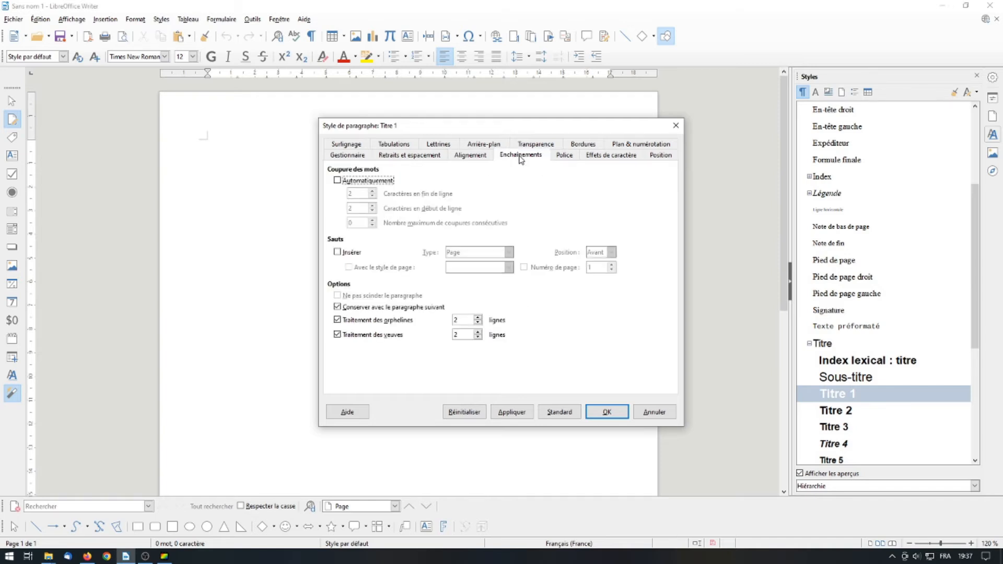
Set the Titre 1 style's font to Calibri with a size of 100 %.
click(563, 159)
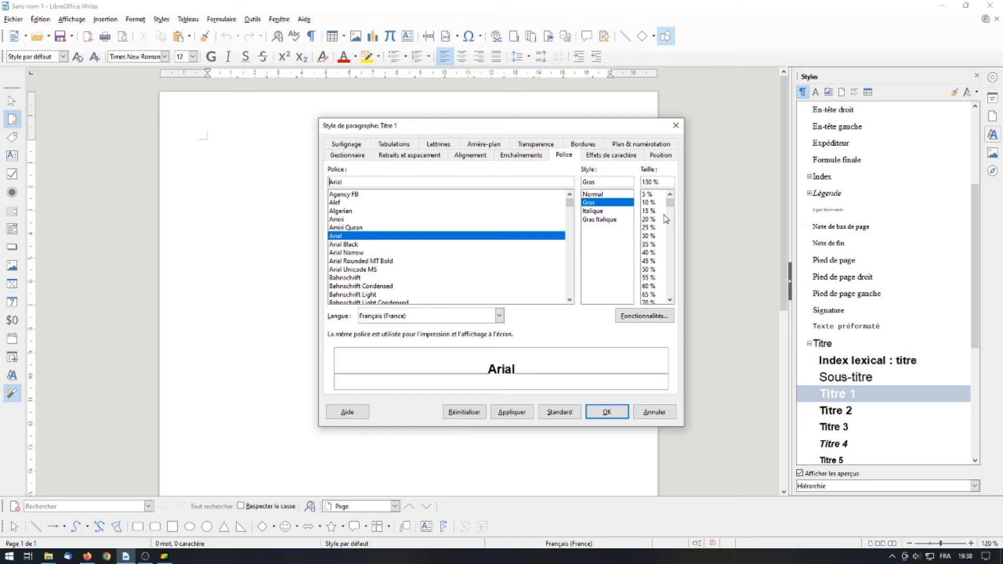
double_click(353, 183)
text(C)
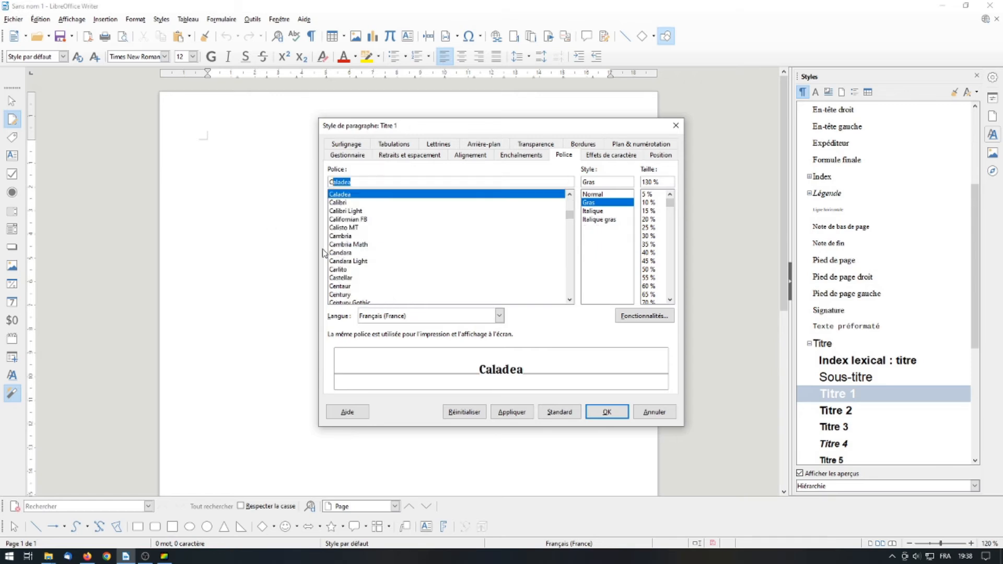
text(al)
click(345, 204)
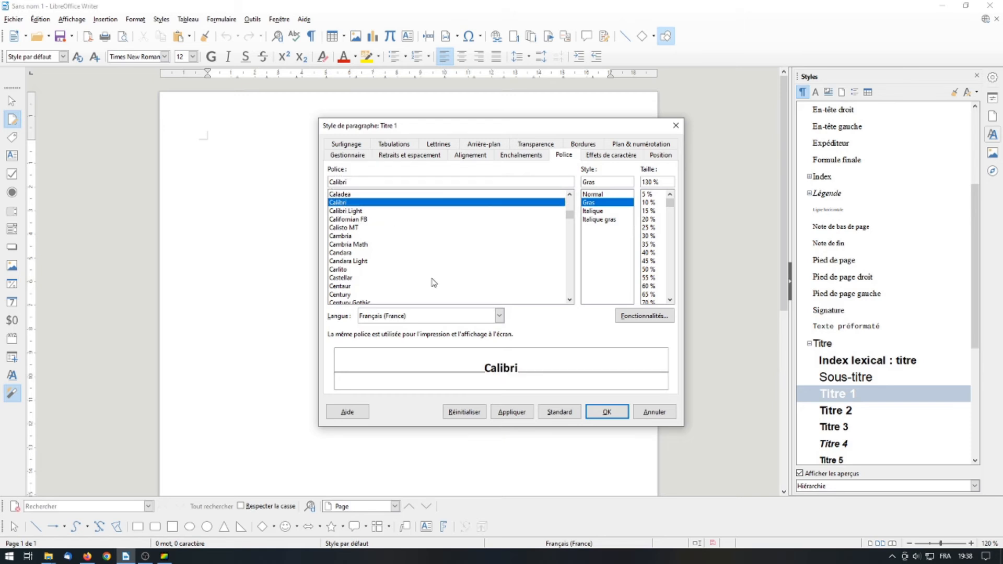
click(672, 300)
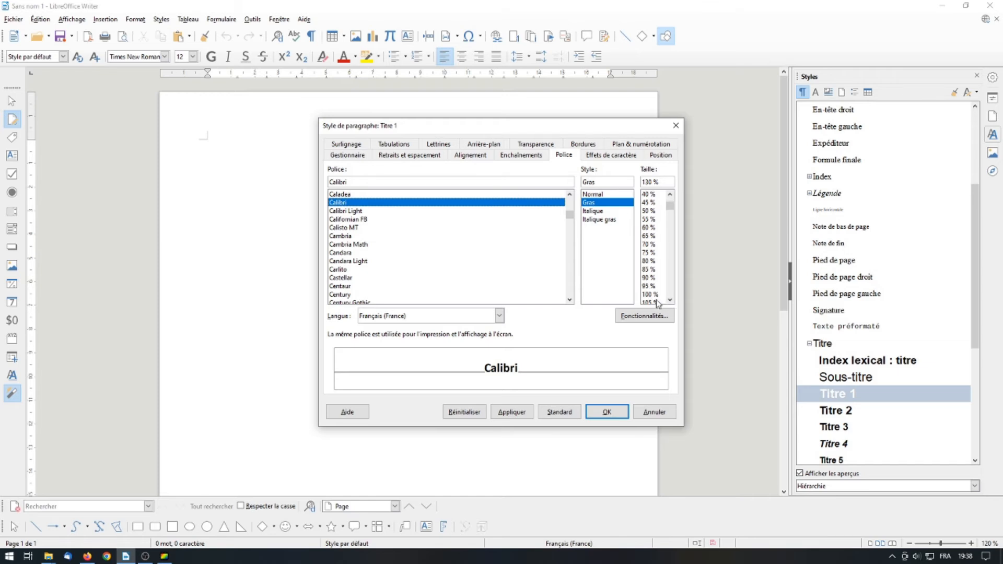
click(650, 294)
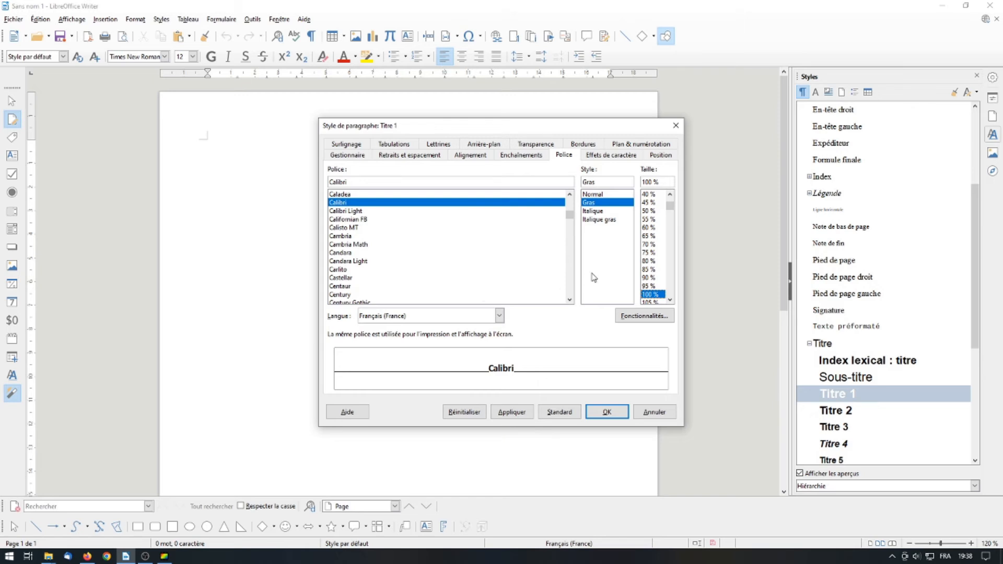
Give the Titre 1 style a solid dark blue background, hex 006699, from the standard palette and check its transparency.
click(606, 156)
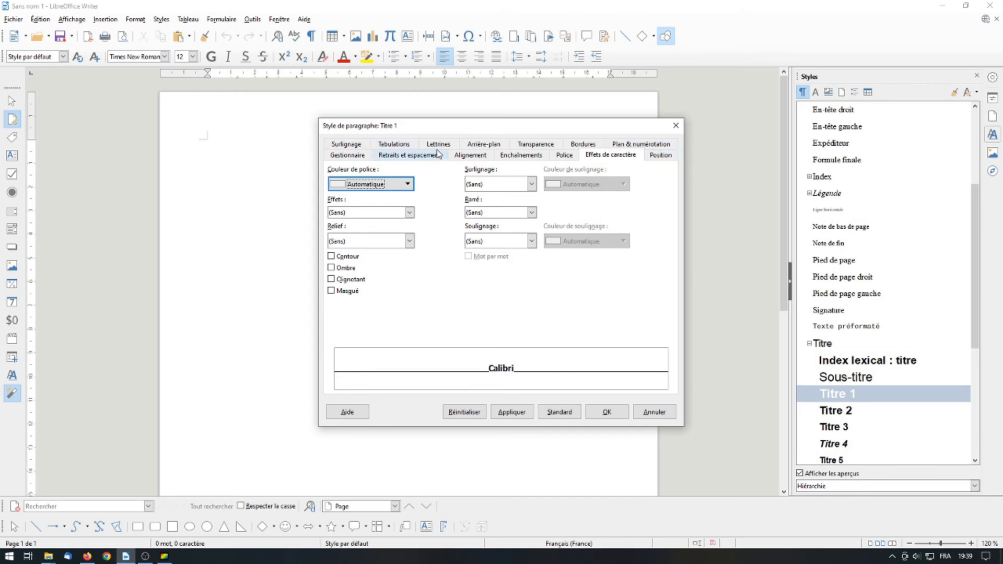
click(491, 147)
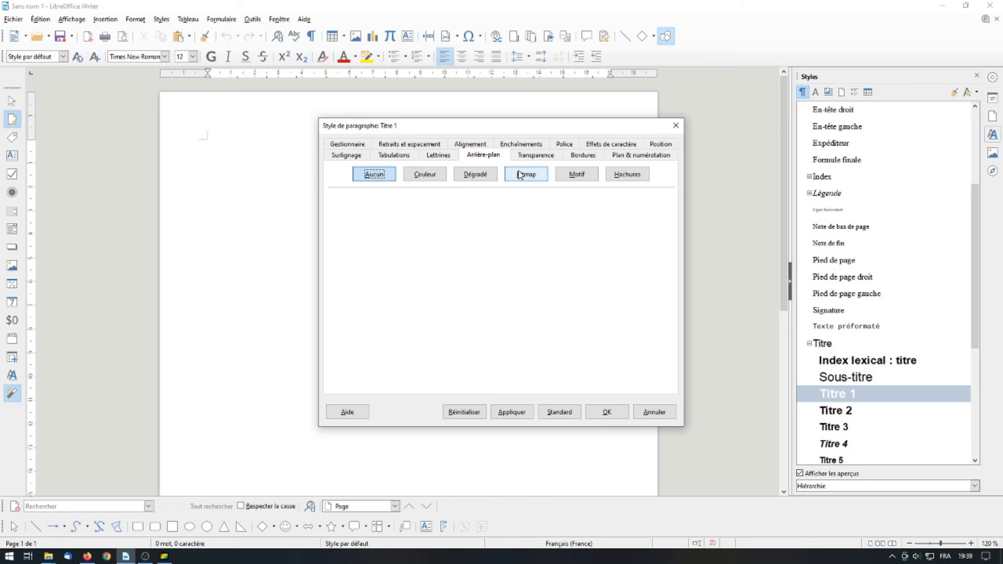
click(435, 178)
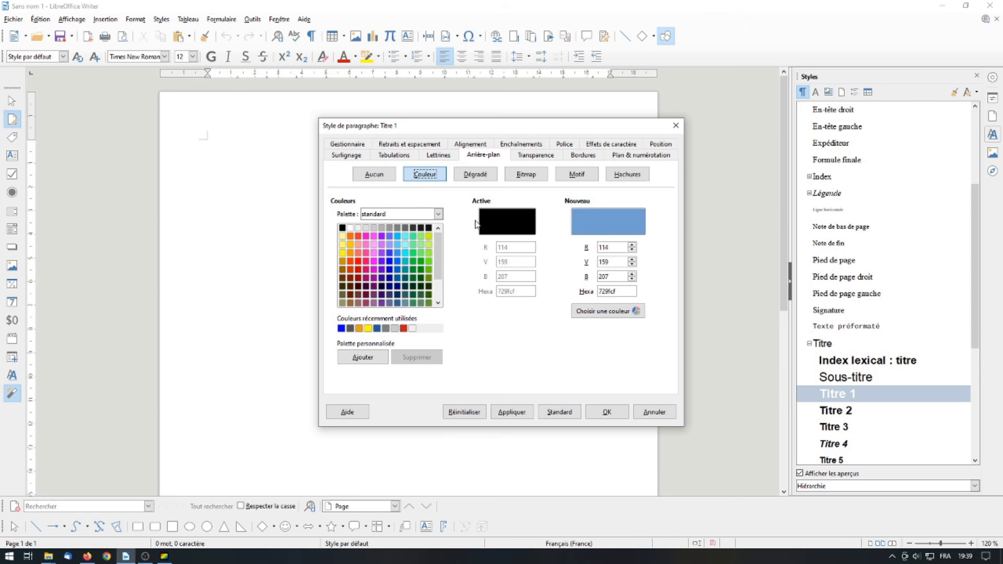
click(397, 277)
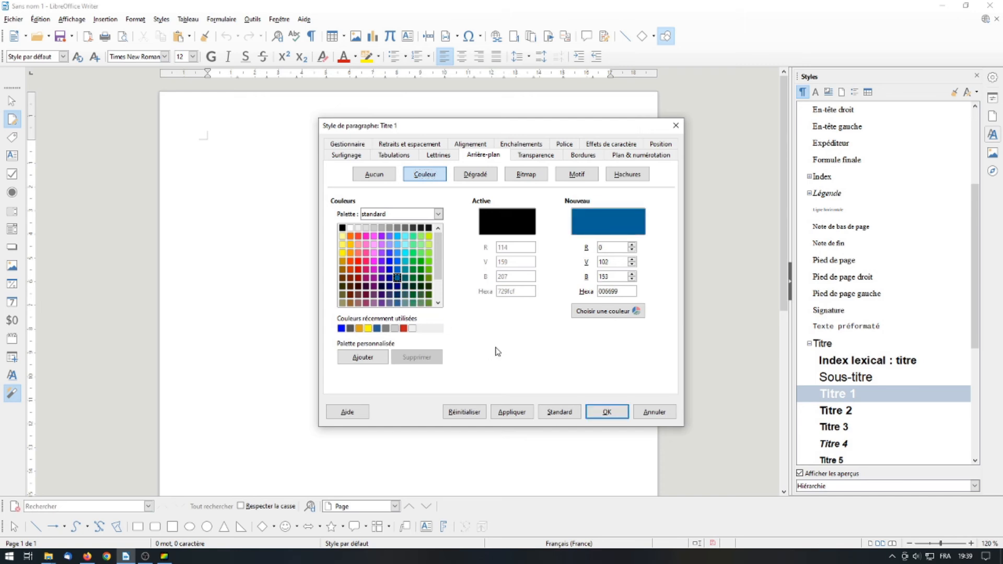
click(536, 155)
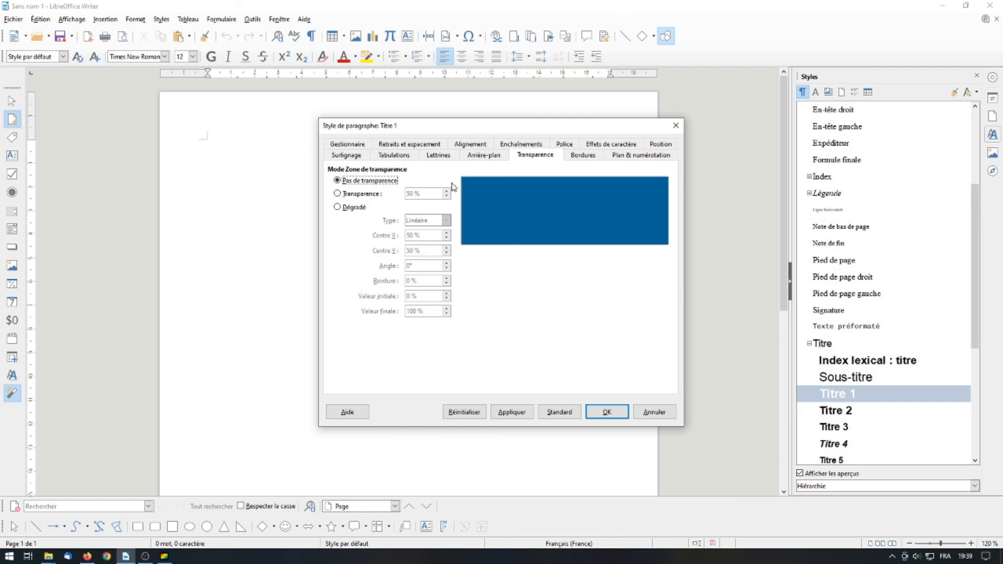
Try a bottom border line on the Titre 1 style and save the style changes.
click(583, 156)
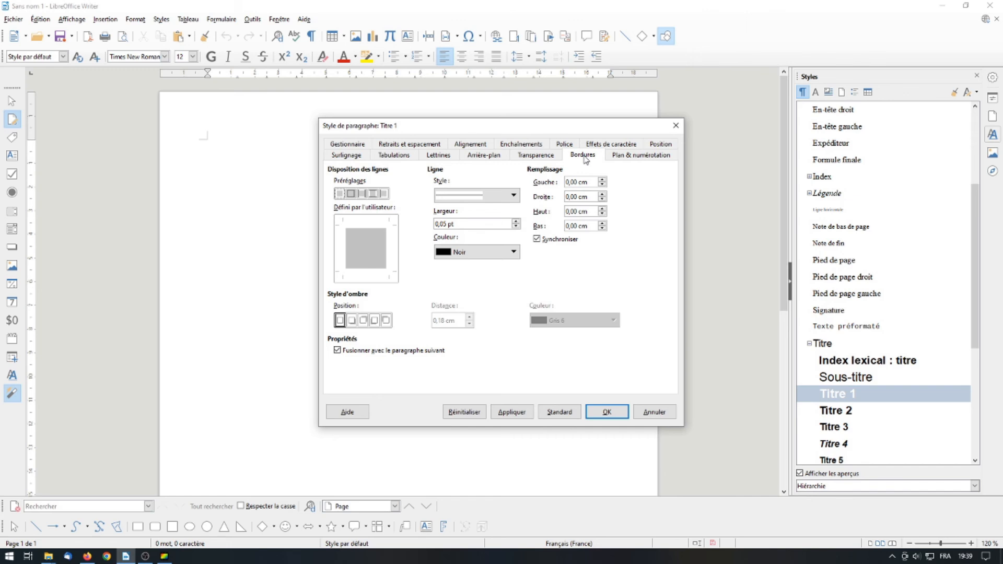
click(364, 273)
click(362, 271)
click(619, 157)
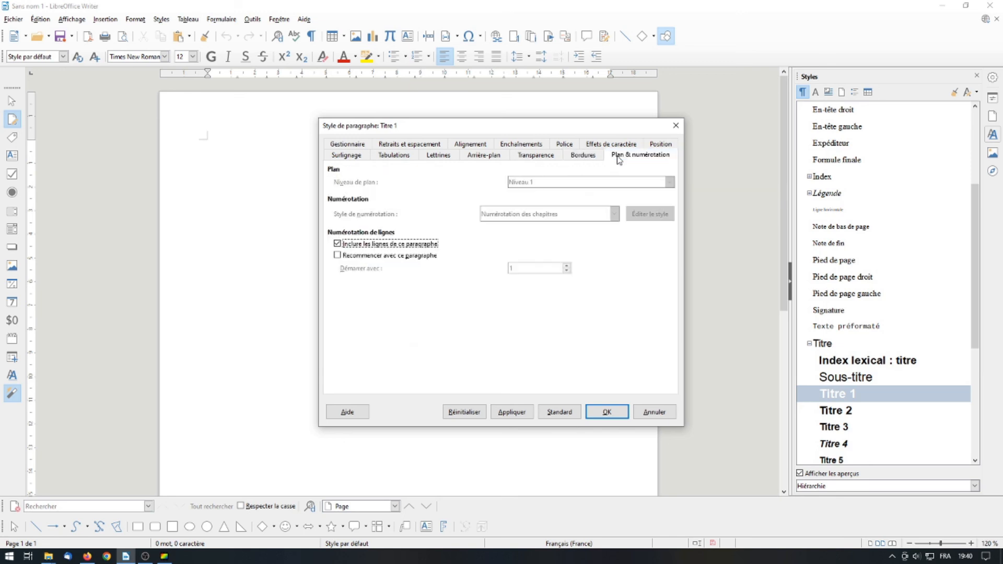
click(584, 155)
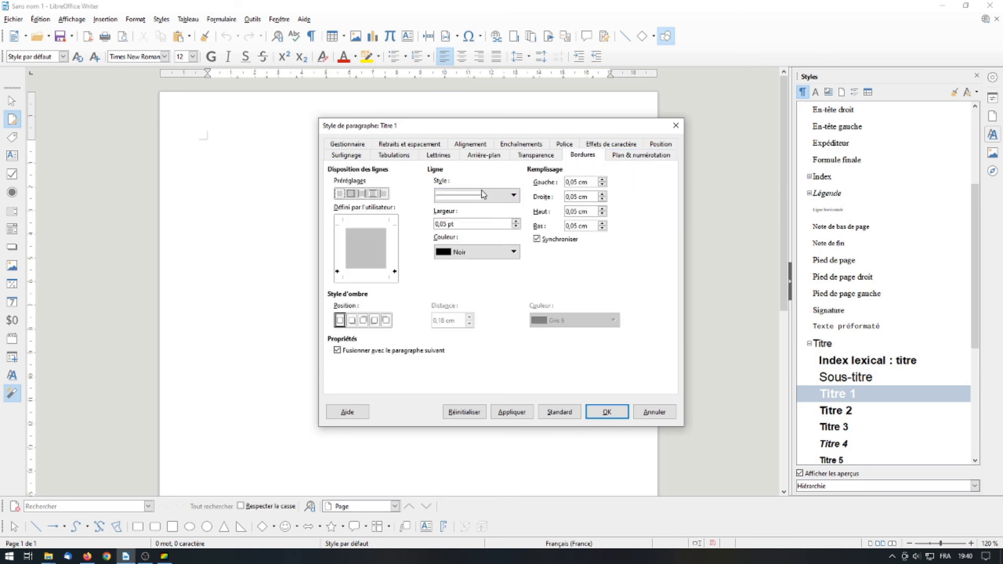
click(603, 412)
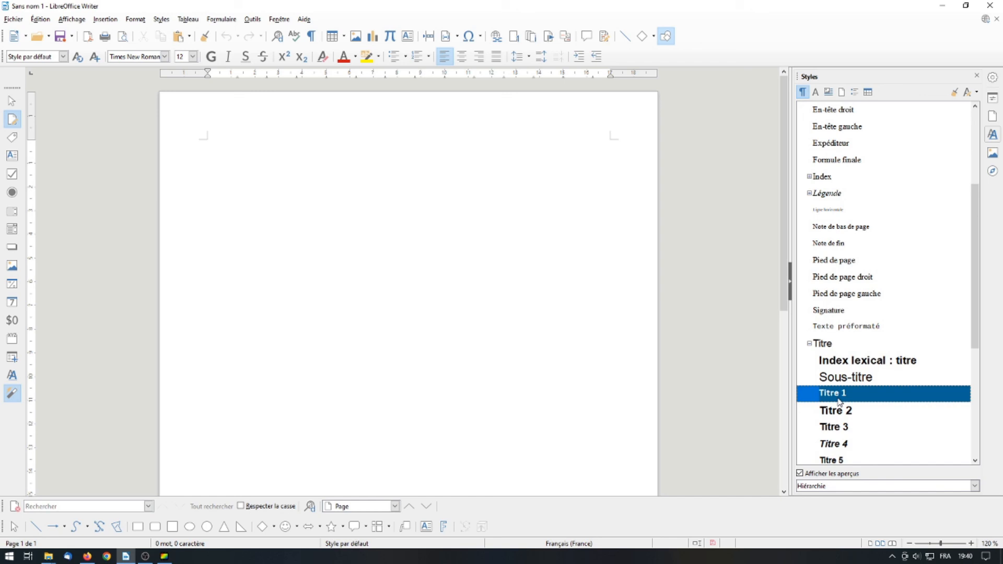
Write "Titre 1" on the first line of the page and apply the Titre 1 paragraph style to it.
click(261, 167)
text(Titre 1)
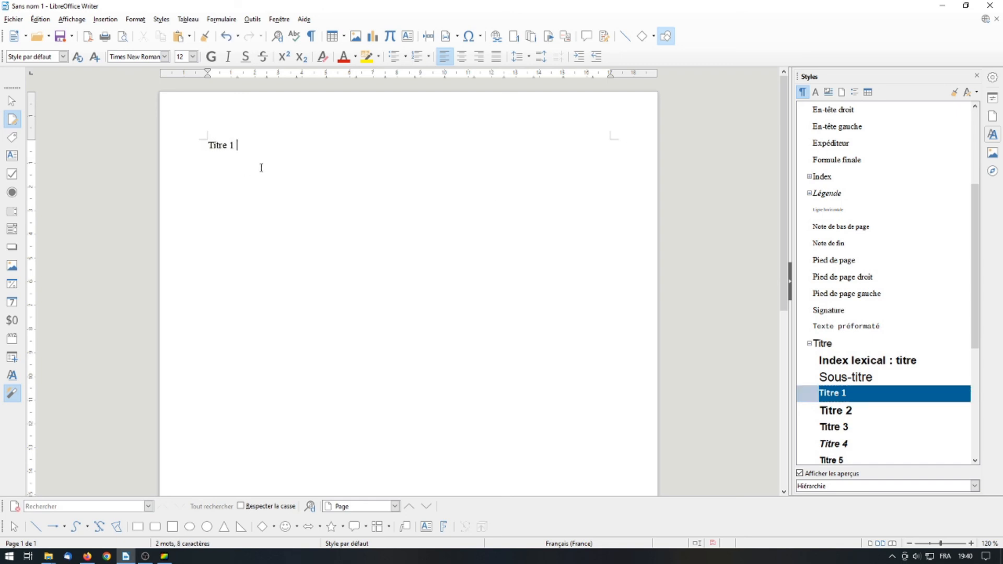
key(BackSpace)
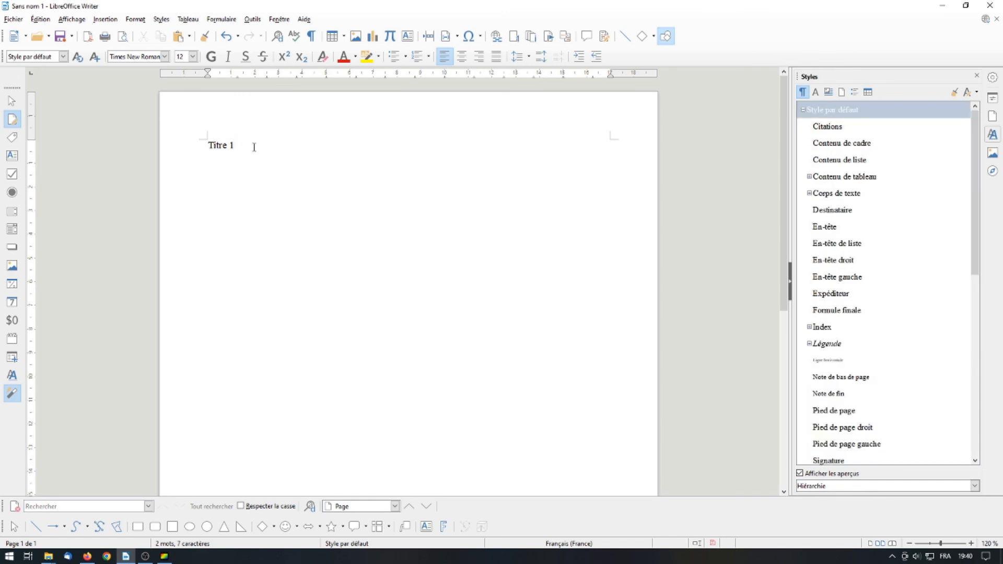
drag(264, 146, 169, 146)
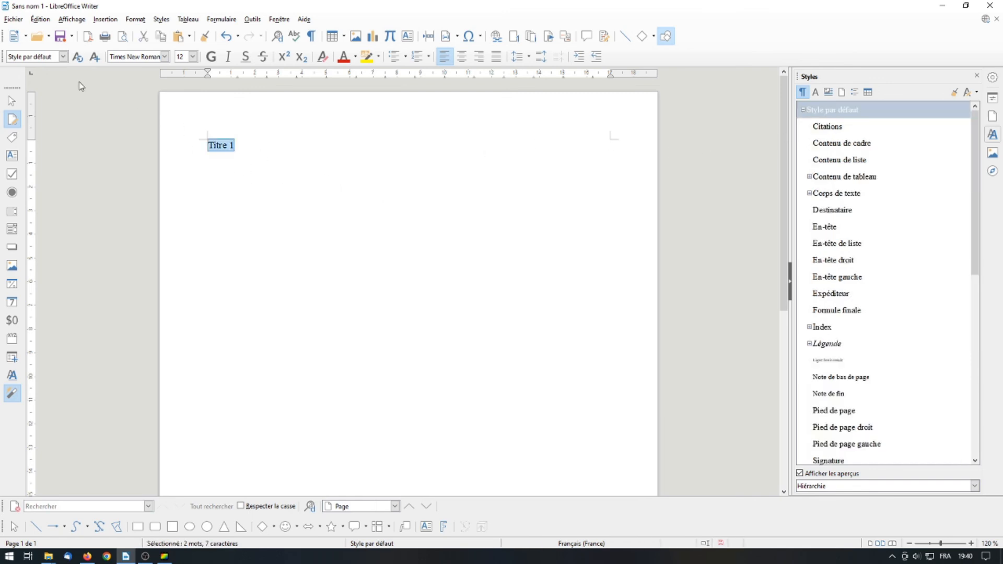
click(64, 57)
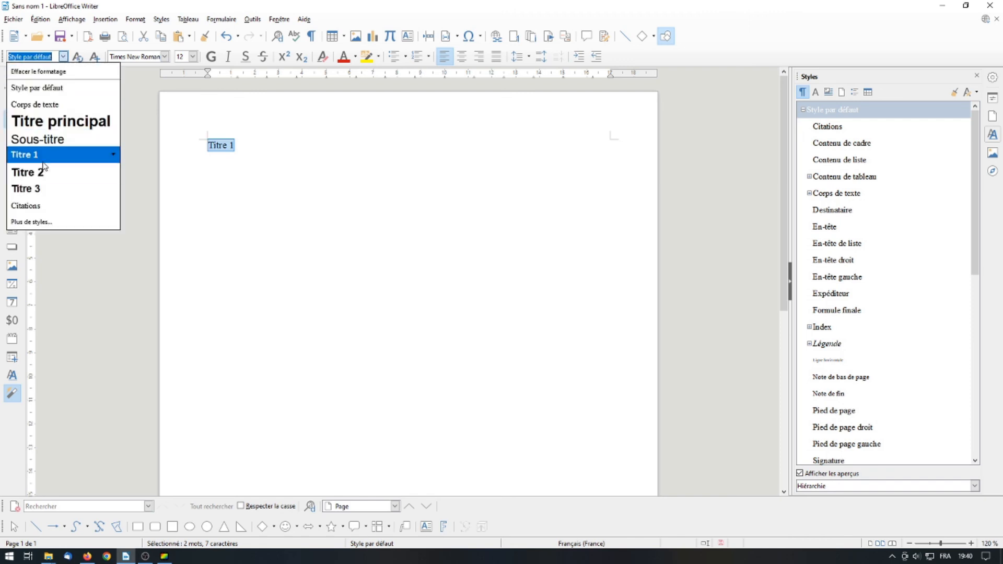
click(44, 160)
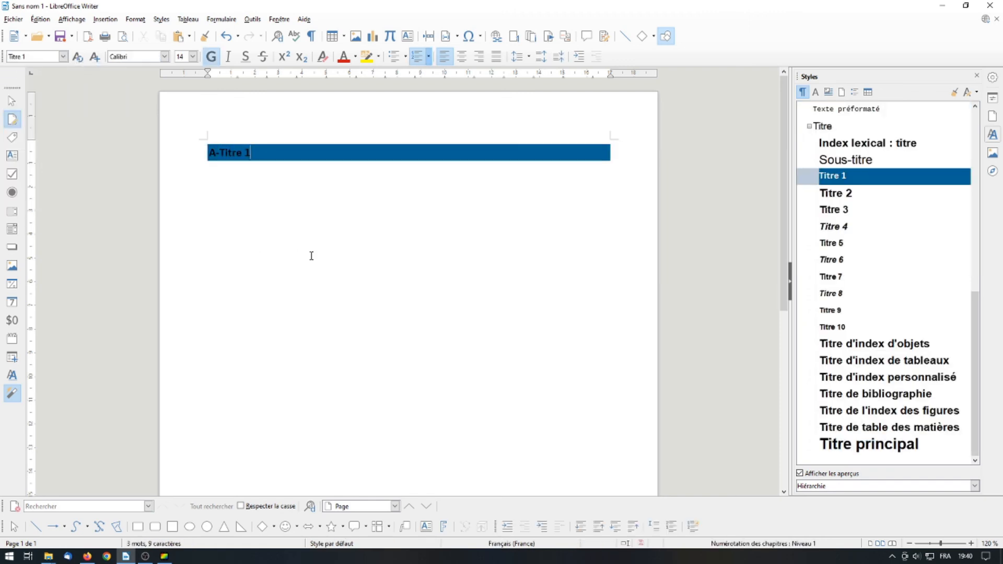